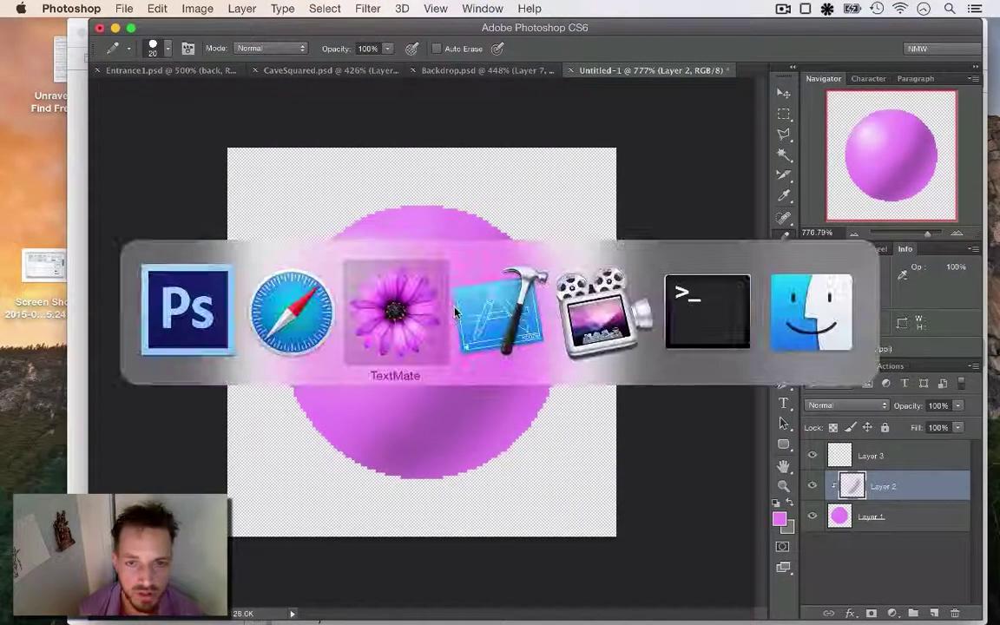
- Check the artist notes, then return to the sphere document and zoom out to 600%
{"action": "left_click", "coordinate": [389, 334]}
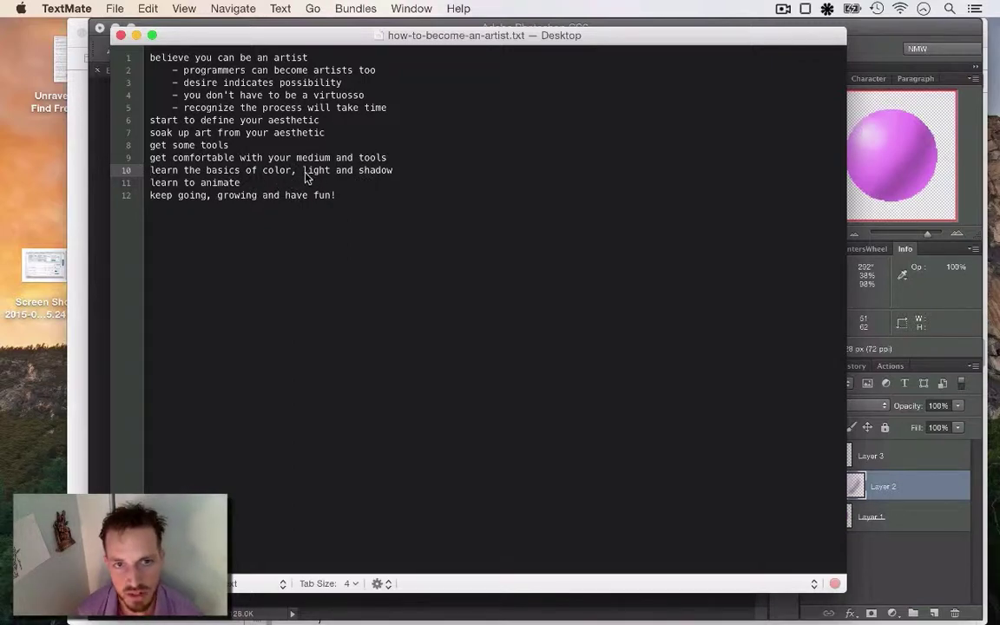
{"action": "key", "text": "super+Tab"}
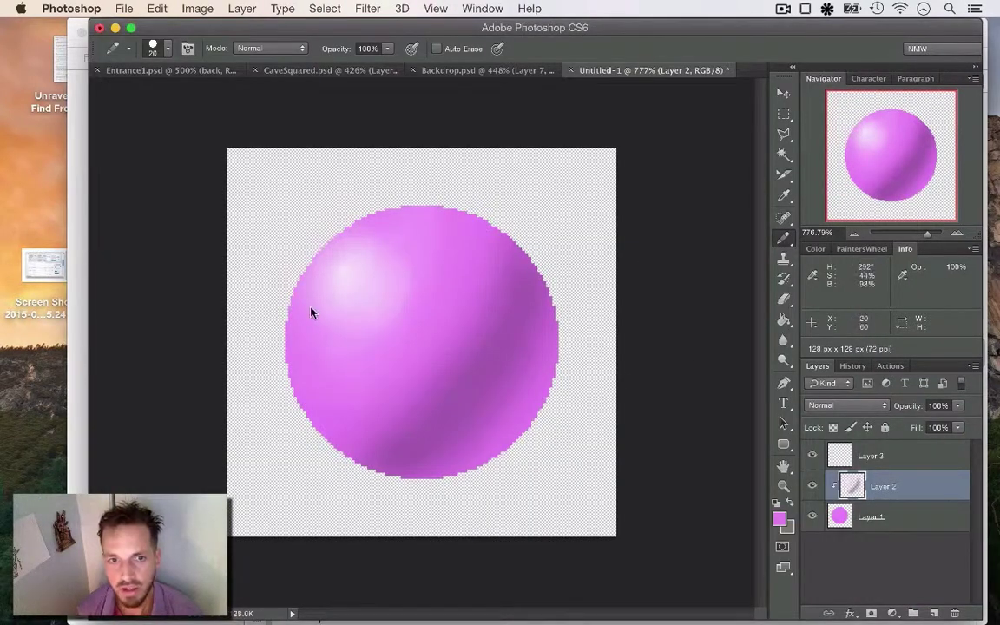
{"action": "left_click", "coordinate": [779, 518]}
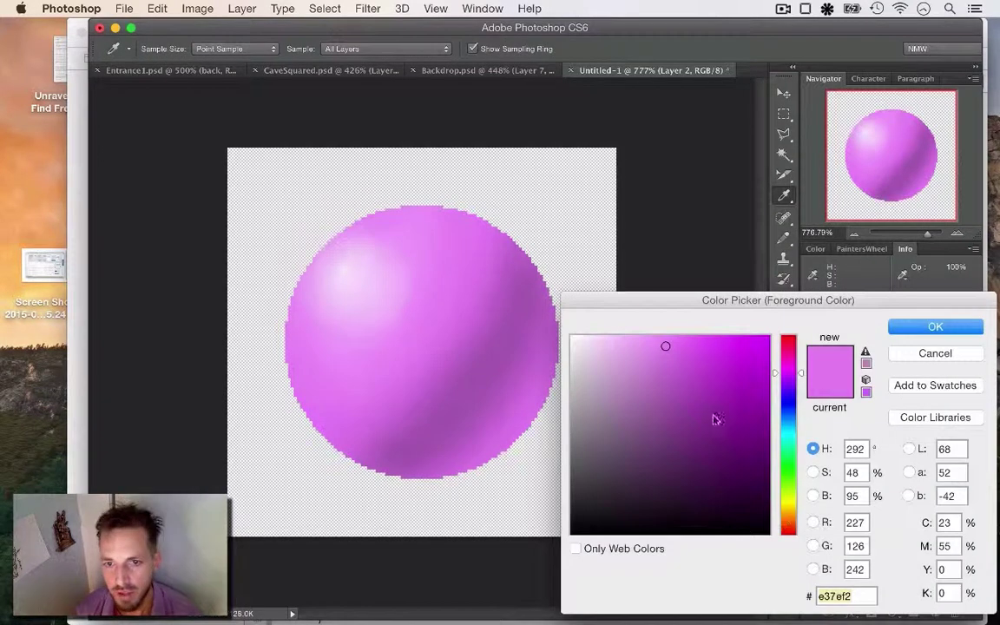
{"action": "left_click", "coordinate": [922, 350]}
{"action": "left_click", "coordinate": [854, 233]}
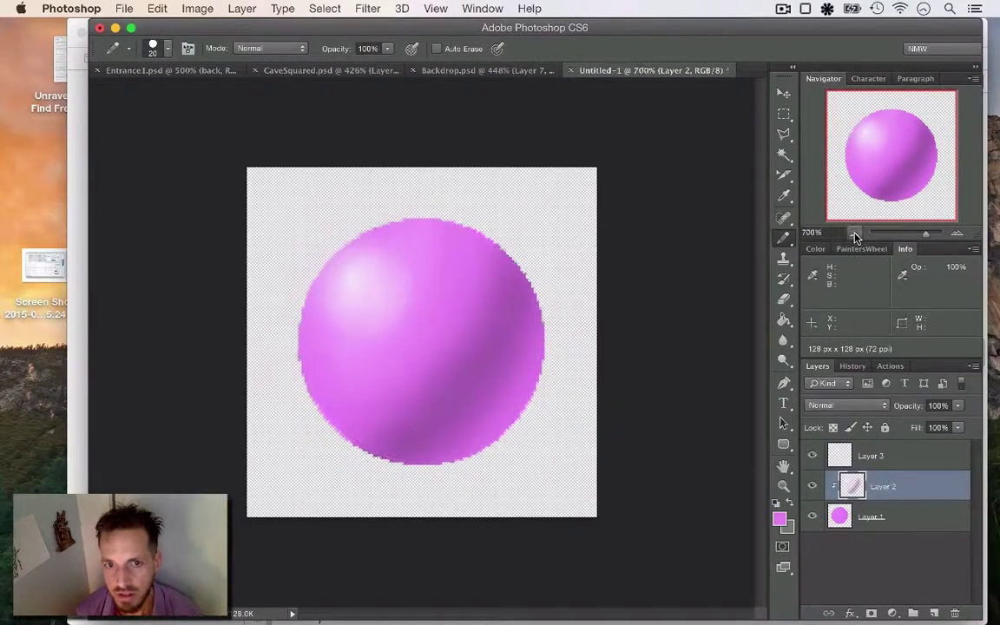
{"action": "left_click", "coordinate": [854, 233]}
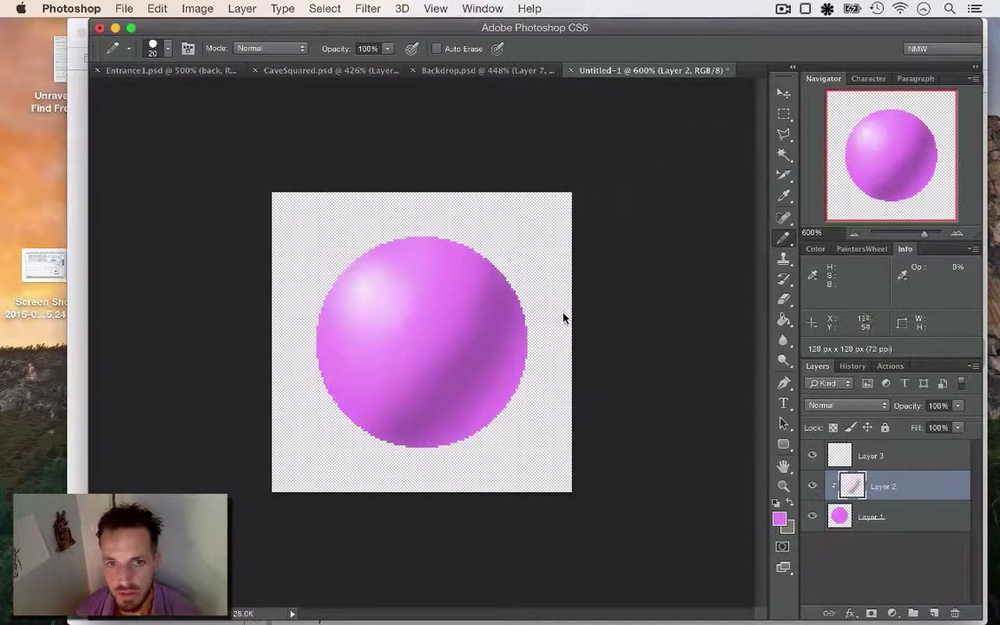
- Set the canvas width to 256 pixels, anchored on the left-middle
{"action": "left_click", "coordinate": [184, 9]}
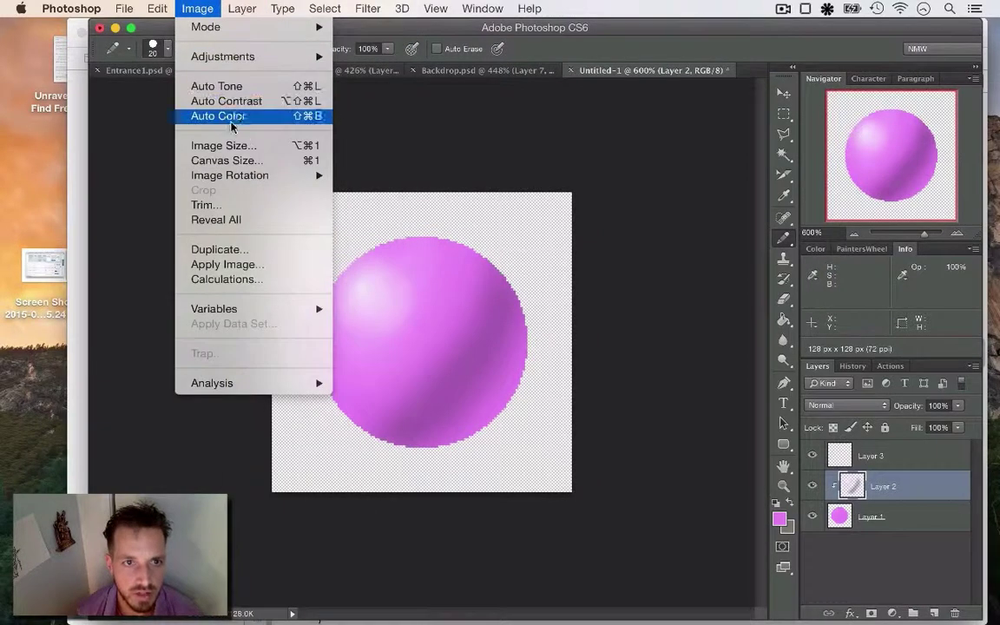
{"action": "left_click", "coordinate": [247, 160]}
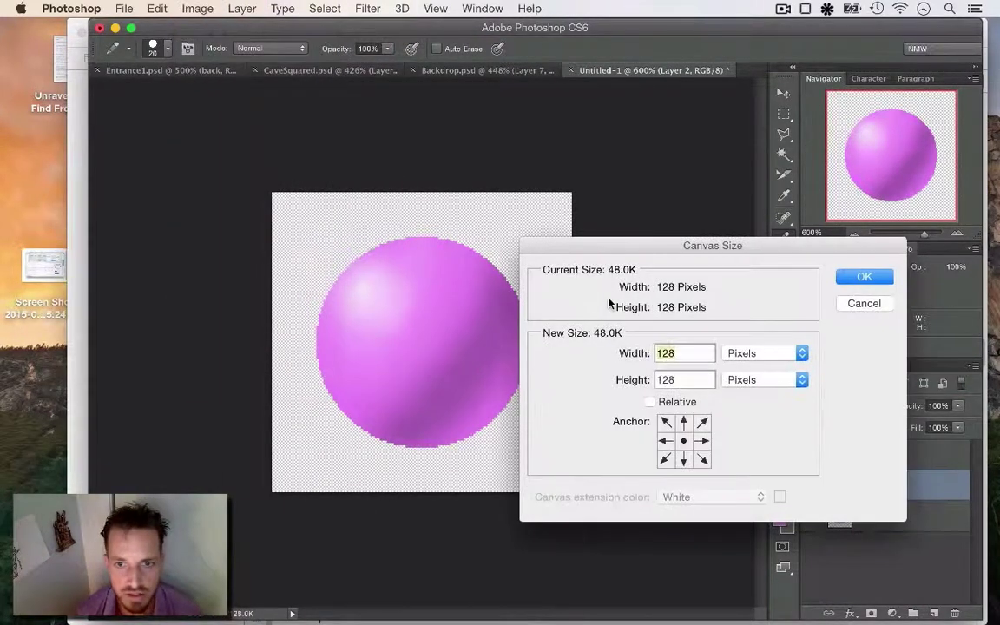
{"action": "type", "text": "256"}
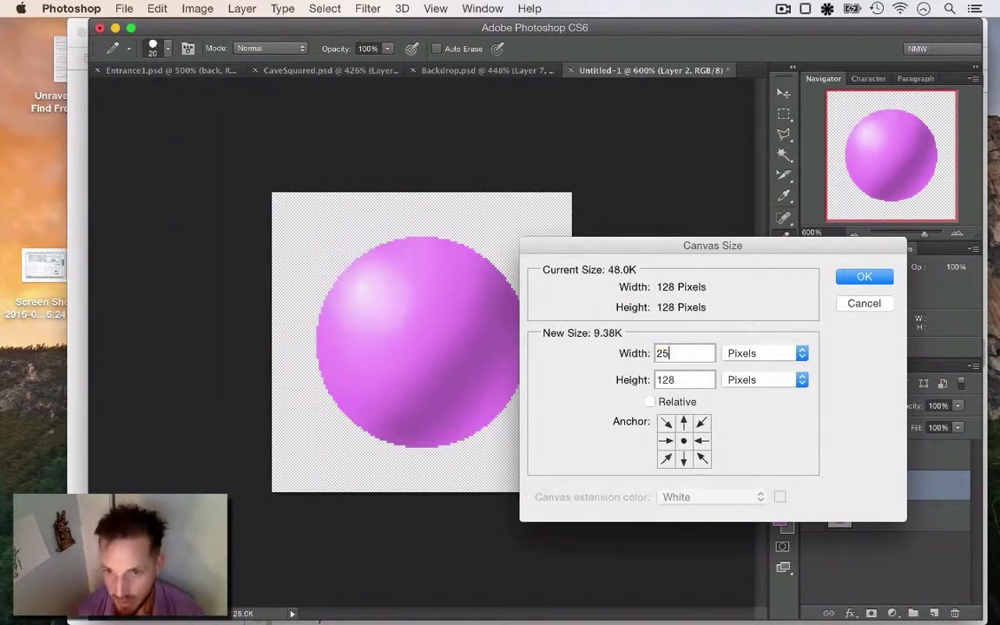
{"action": "left_click", "coordinate": [664, 442]}
- Apply the 256-pixel canvas and change the foreground colour to fully saturated yellow f5fe00
{"action": "key", "text": "Return"}
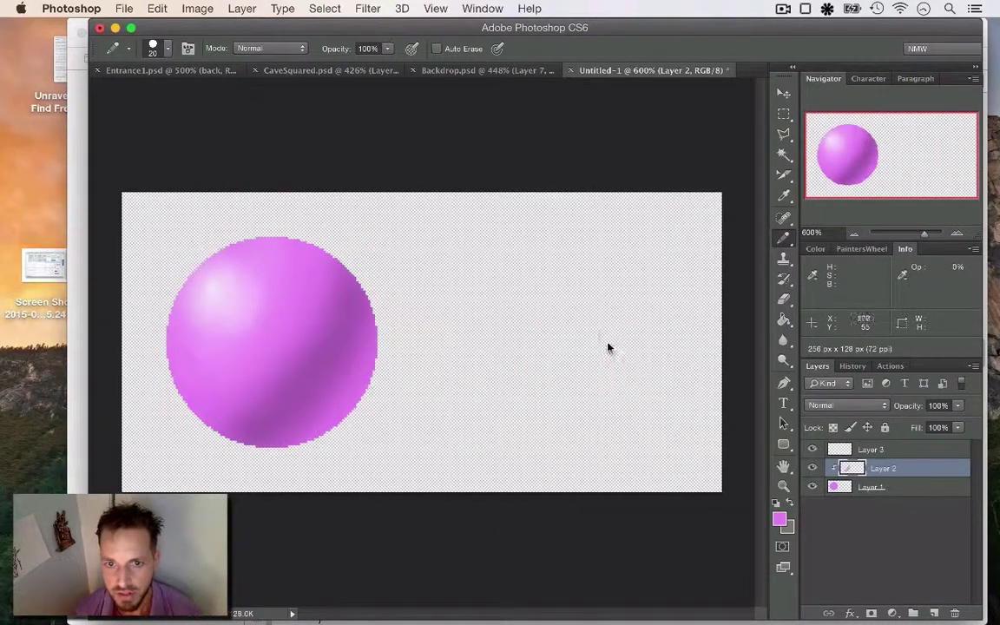
{"action": "key", "text": "i"}
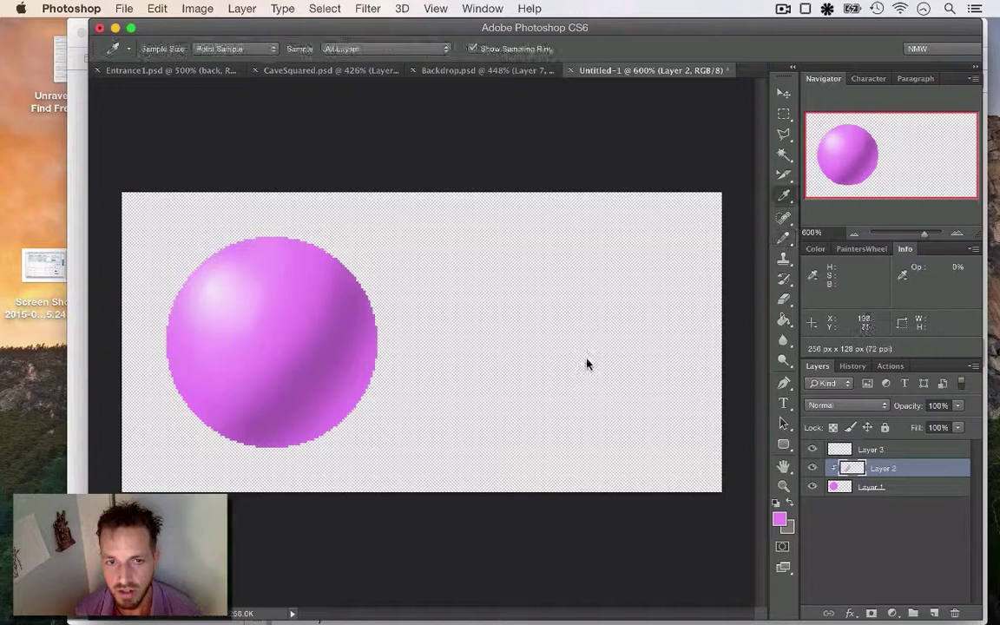
{"action": "left_click", "coordinate": [779, 519]}
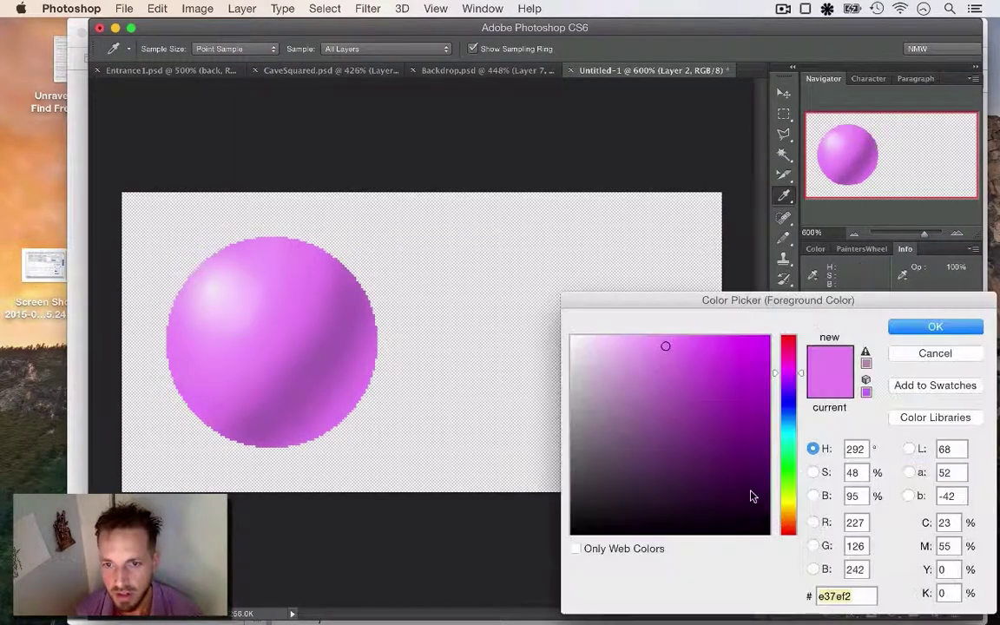
{"action": "left_click_drag", "start_coordinate": [789, 508], "coordinate": [787, 501]}
{"action": "left_click", "coordinate": [665, 337]}
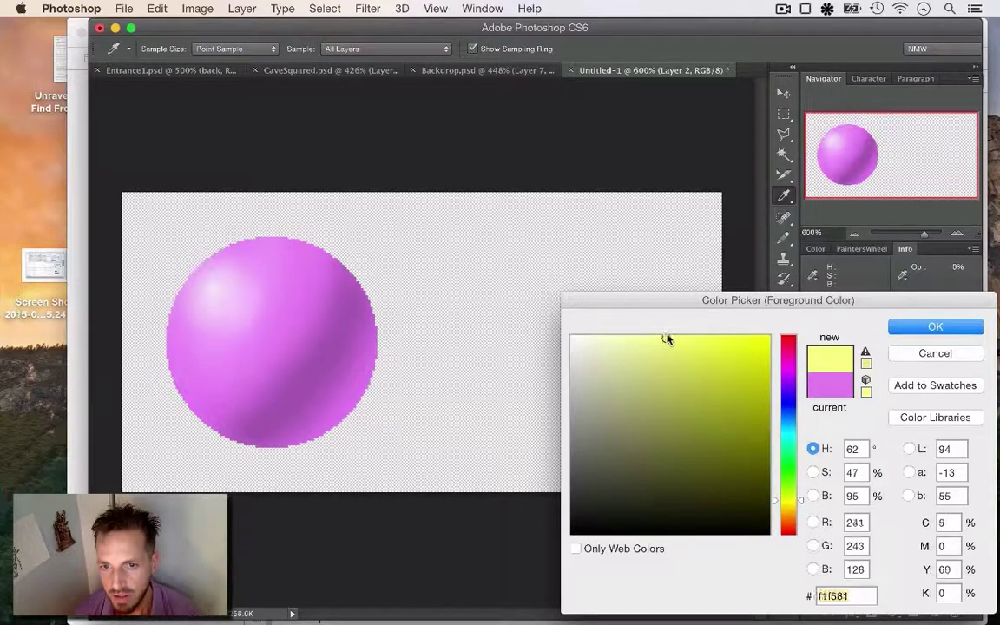
{"action": "left_click", "coordinate": [812, 472]}
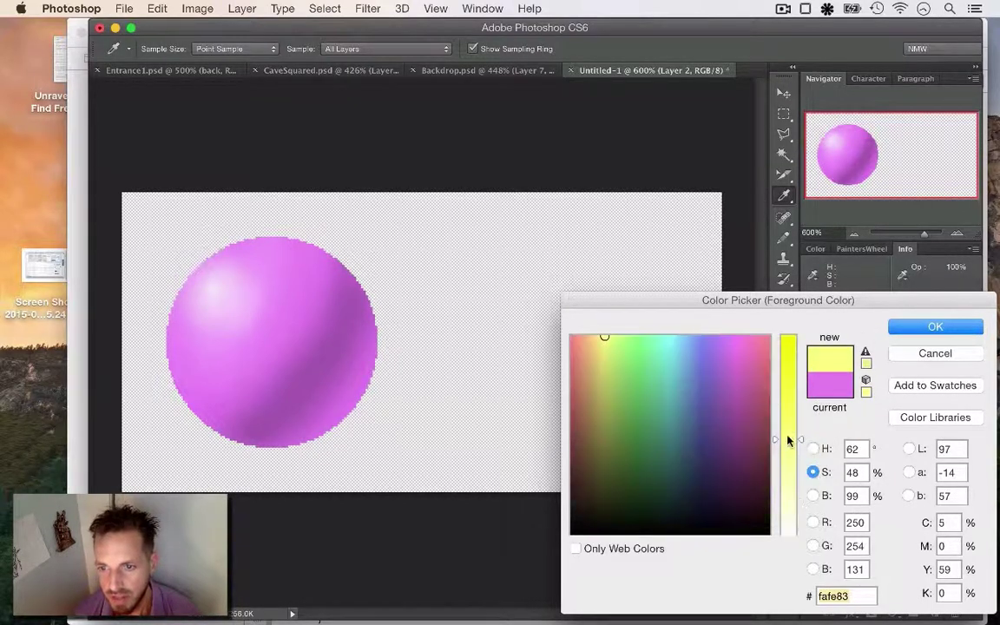
{"action": "left_click_drag", "start_coordinate": [787, 438], "coordinate": [814, 282]}
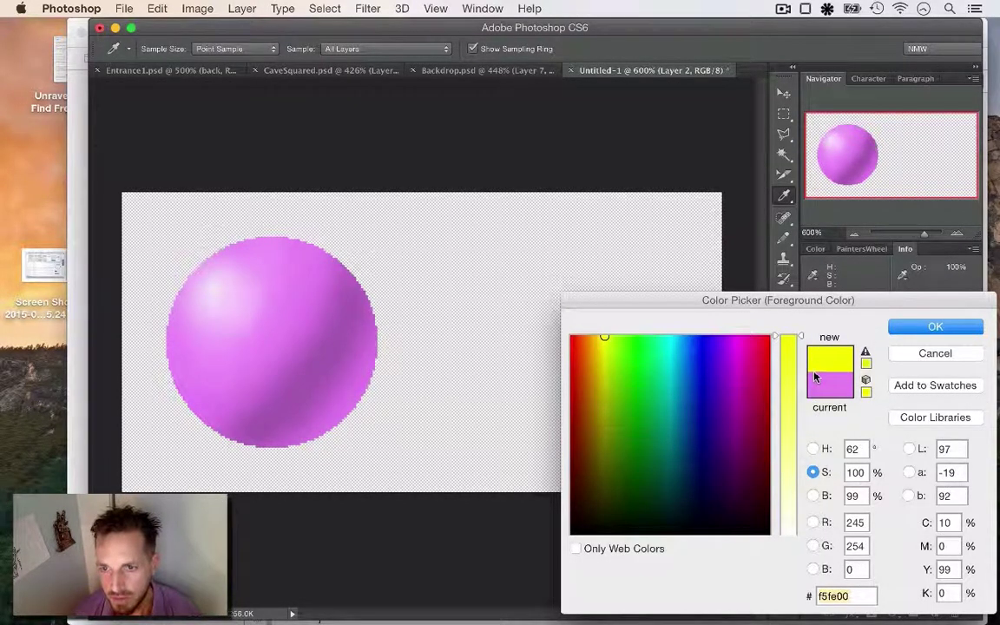
{"action": "left_click", "coordinate": [920, 328]}
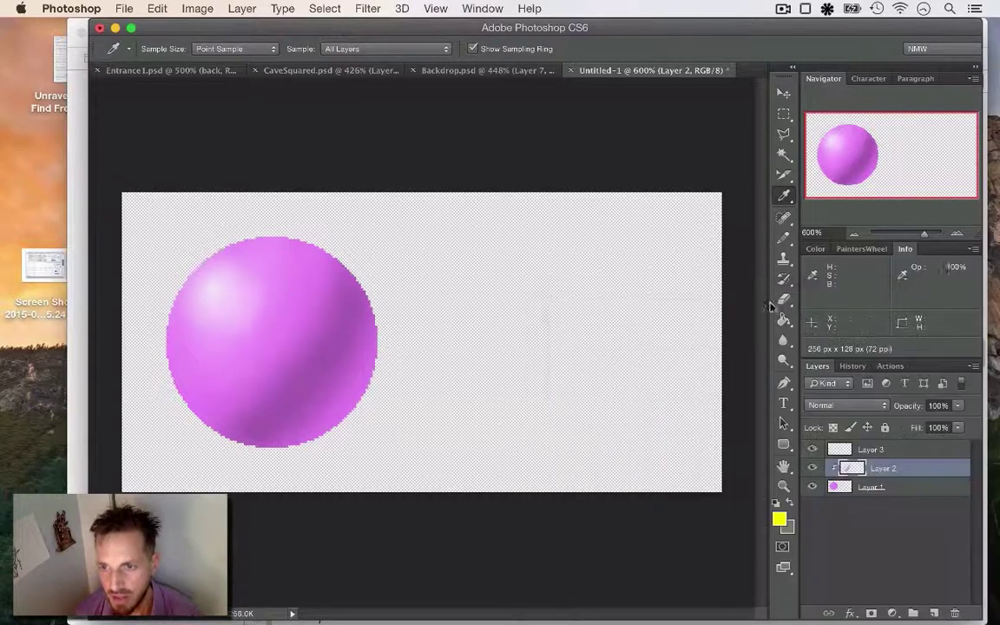
- With a 10 px pencil, paint a yellow blob on a new Layer 4 right of the sphere
{"action": "key", "text": "b"}
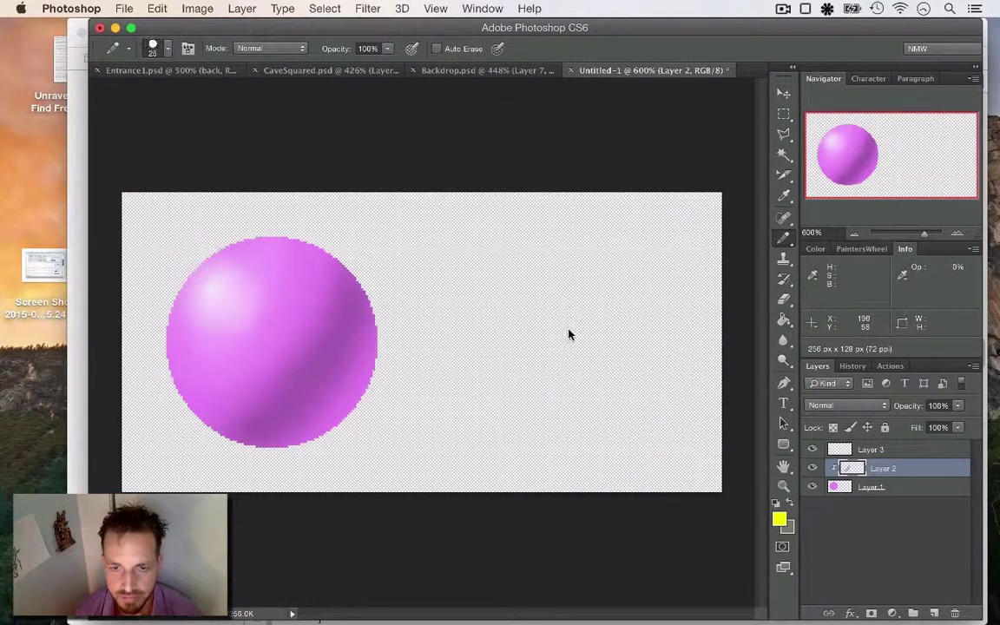
{"action": "key", "text": "bracketleft"}
{"action": "key", "text": "bracketleft"}
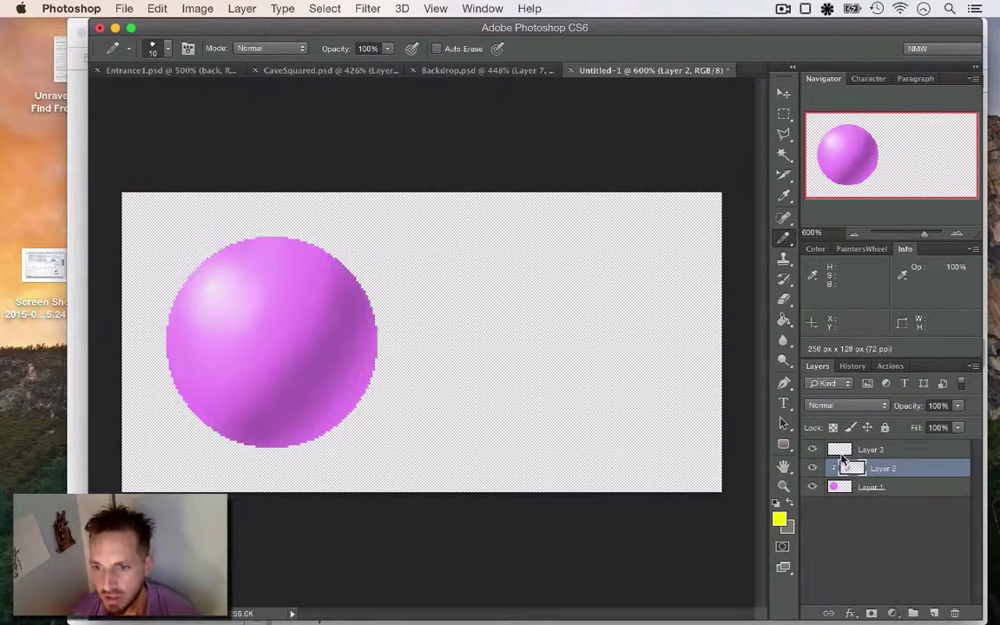
{"action": "key", "text": "alt+bracketright"}
{"action": "key", "text": "alt+shift+super+n"}
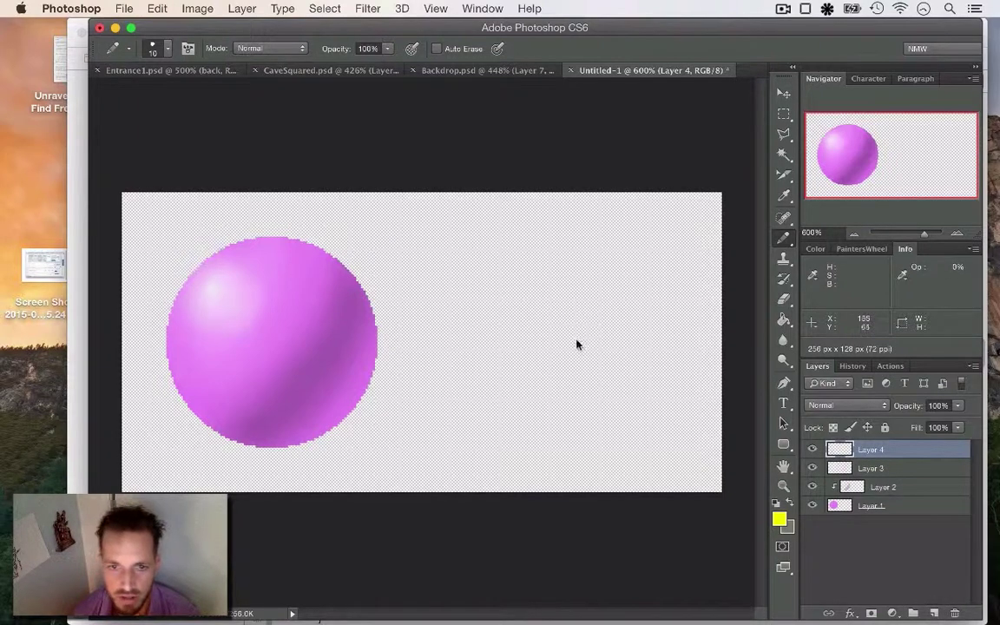
{"action": "mouse_move", "coordinate": [571, 348]}
{"action": "left_mouse_down"}
{"action": "mouse_move", "coordinate": [558, 306]}
{"action": "mouse_move", "coordinate": [581, 330]}
{"action": "mouse_move", "coordinate": [571, 286]}
{"action": "mouse_move", "coordinate": [595, 308]}
{"action": "left_mouse_up"}
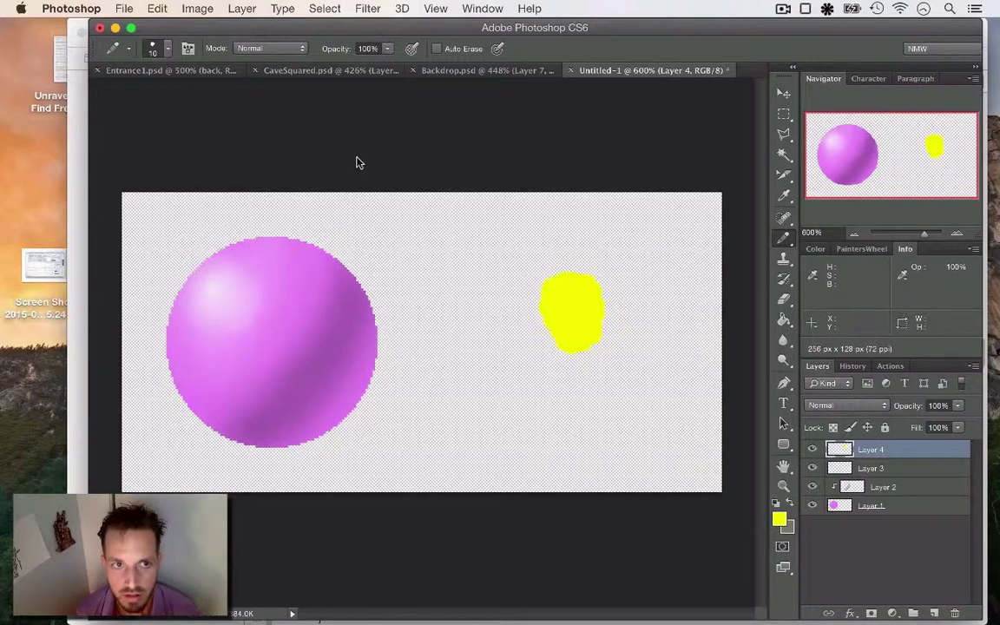
- Save the document to the Desktop as Untitled-1.psd
{"action": "key", "text": "super+s"}
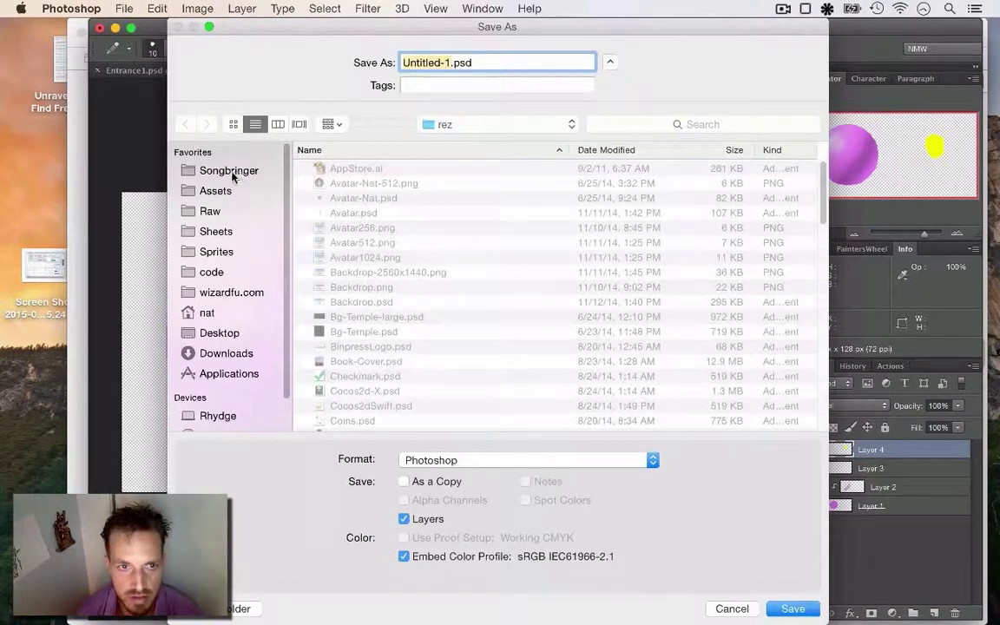
{"action": "left_click", "coordinate": [233, 334]}
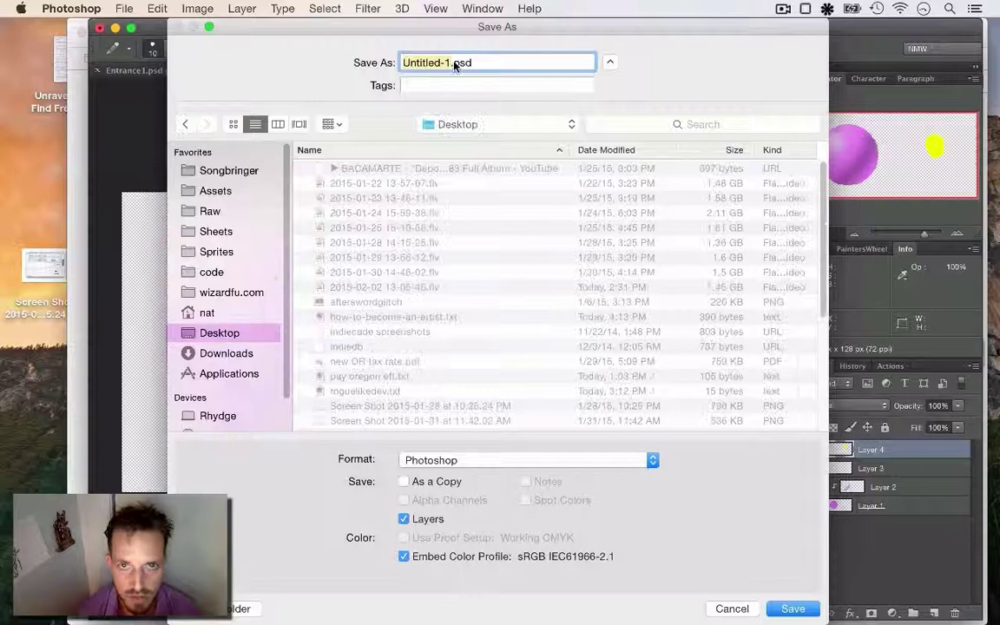
{"action": "key", "text": "Return"}
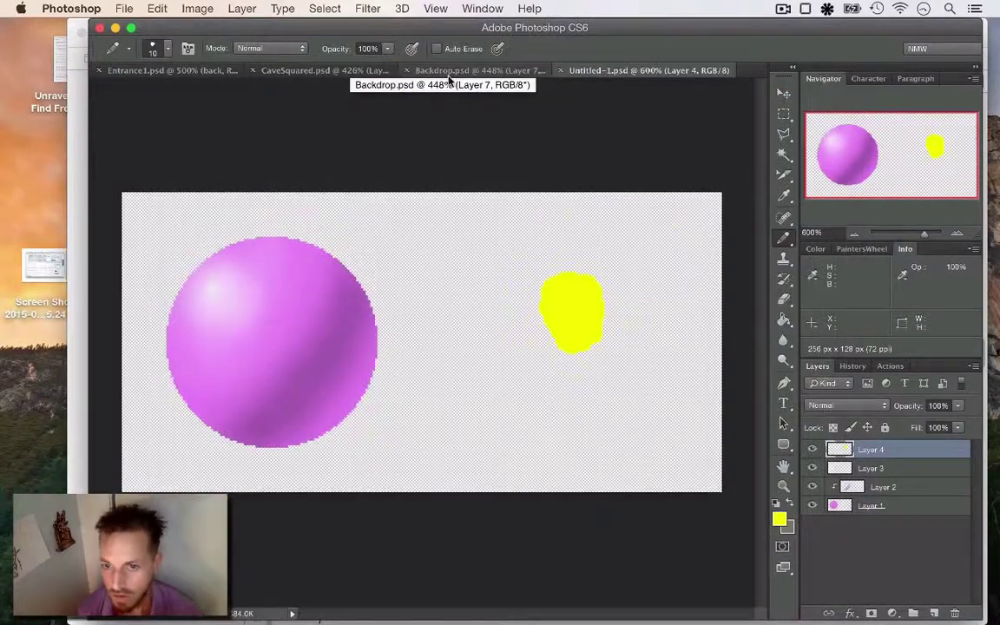
- Change the foreground colour from yellow to pure red ff0000
{"action": "left_click", "coordinate": [779, 520]}
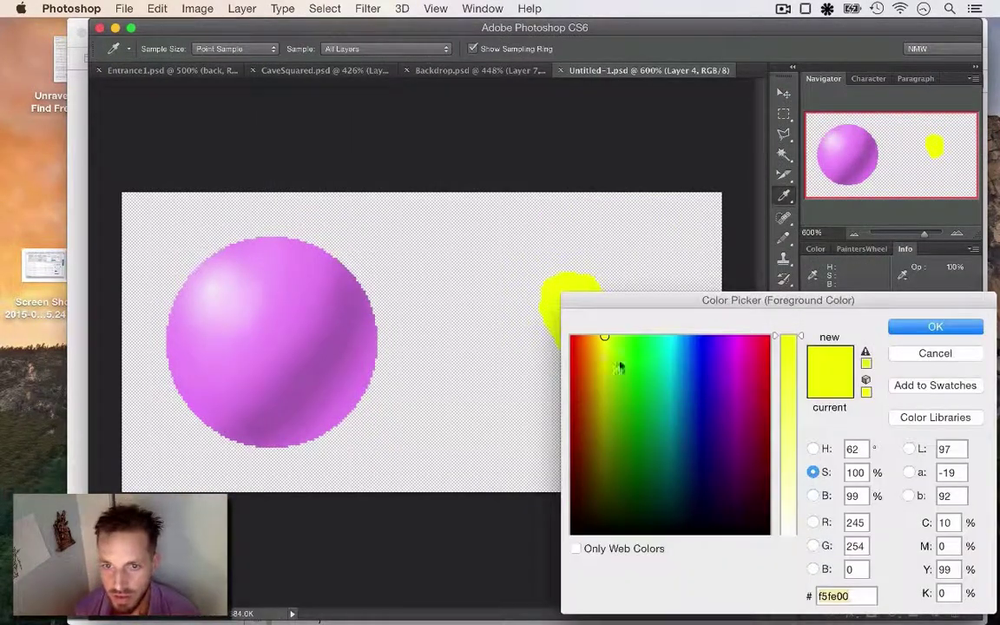
{"action": "left_click_drag", "start_coordinate": [599, 345], "coordinate": [821, 323]}
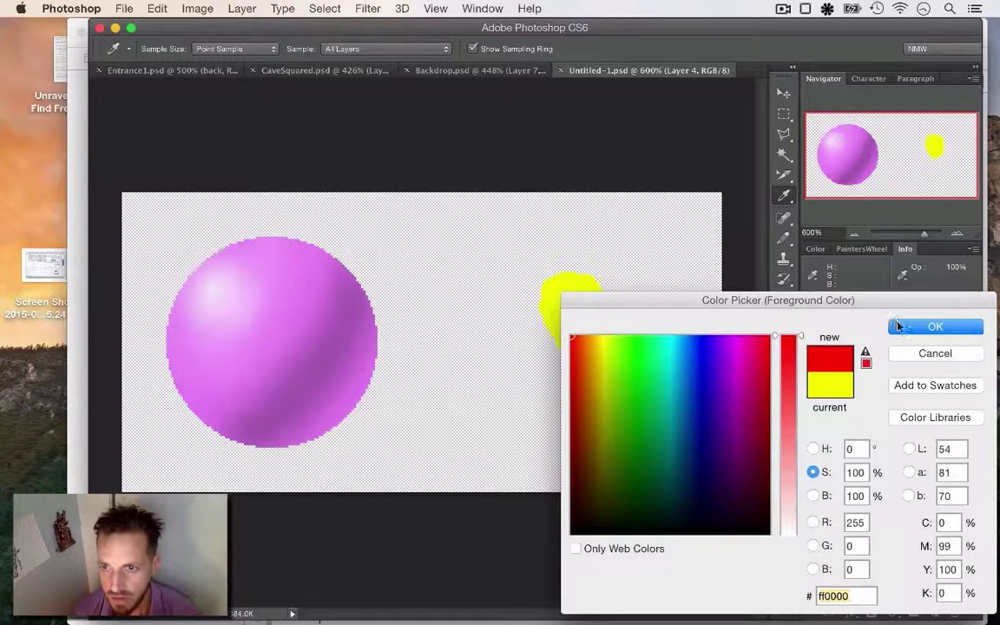
{"action": "left_click", "coordinate": [908, 329]}
- Pencil a solid red blob pressed against the left side of the yellow blob
{"action": "key", "text": "b"}
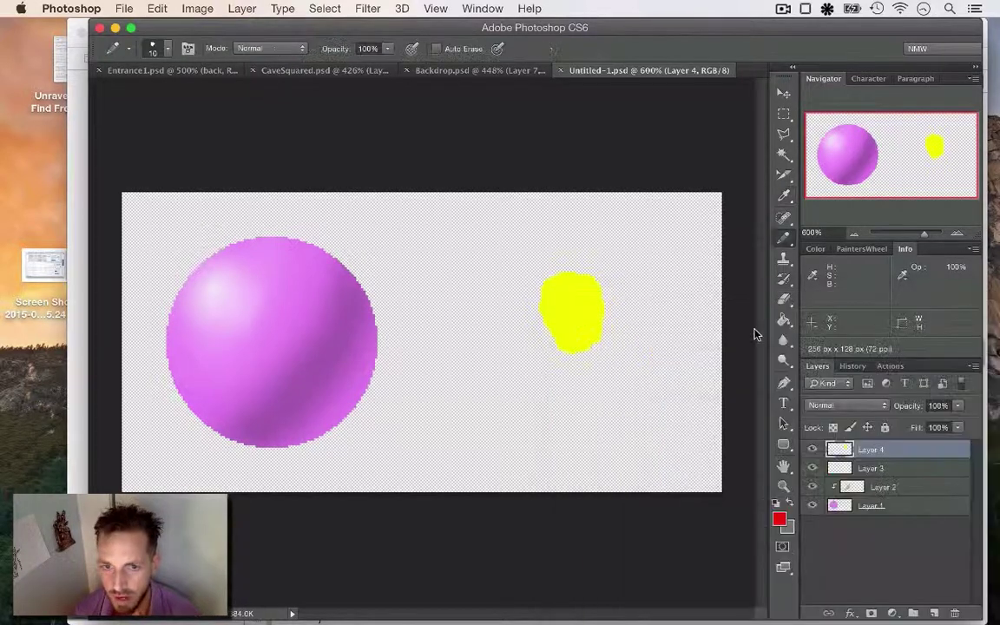
{"action": "mouse_move", "coordinate": [536, 298]}
{"action": "left_mouse_down"}
{"action": "mouse_move", "coordinate": [547, 355]}
{"action": "mouse_move", "coordinate": [524, 302]}
{"action": "mouse_move", "coordinate": [530, 350]}
{"action": "mouse_move", "coordinate": [502, 314]}
{"action": "left_mouse_up"}
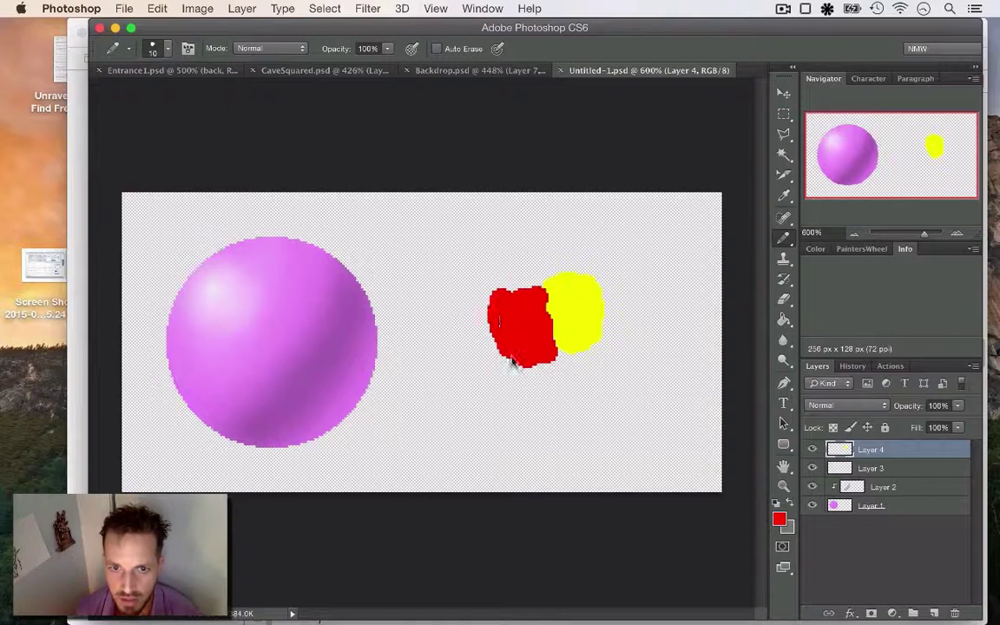
{"action": "mouse_move", "coordinate": [512, 363]}
{"action": "left_mouse_down"}
{"action": "mouse_move", "coordinate": [485, 312]}
{"action": "mouse_move", "coordinate": [484, 323]}
{"action": "left_mouse_up"}
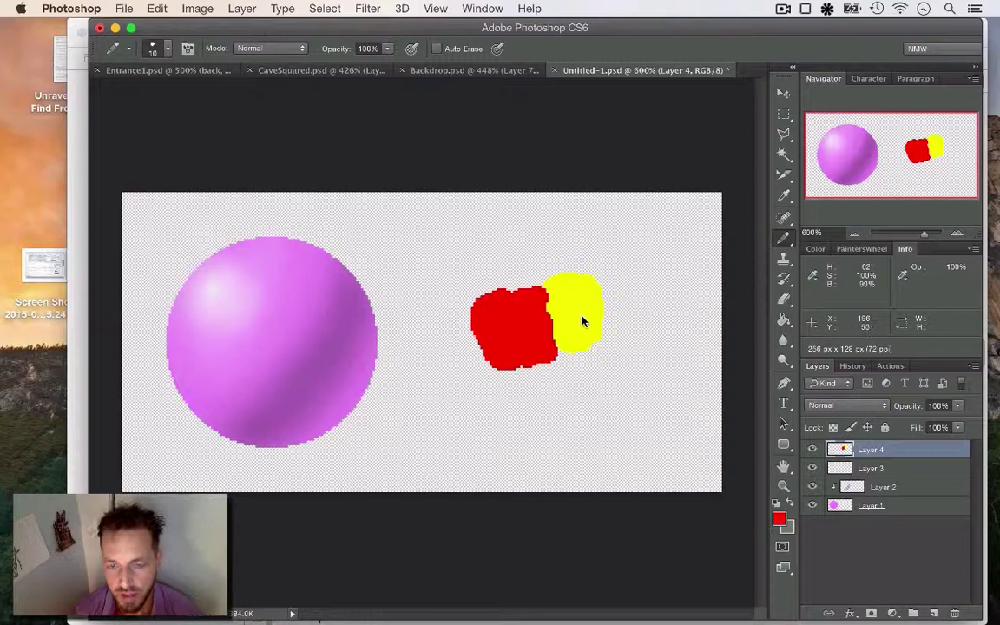
{"action": "key", "text": "i"}
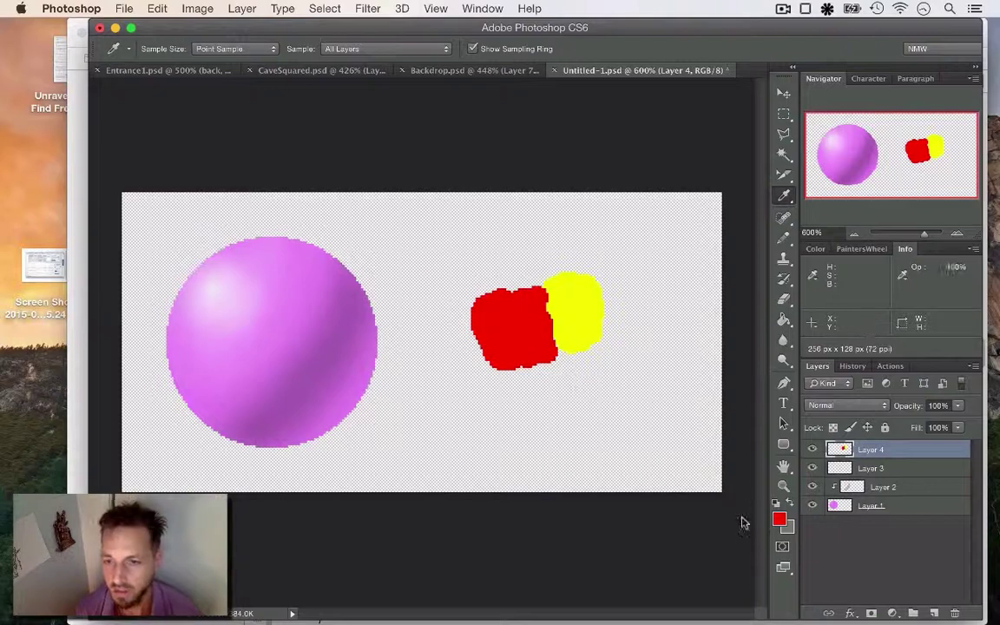
- Lower the red to about 57% saturation and bucket-fill the red blob with it
{"action": "left_click", "coordinate": [779, 519]}
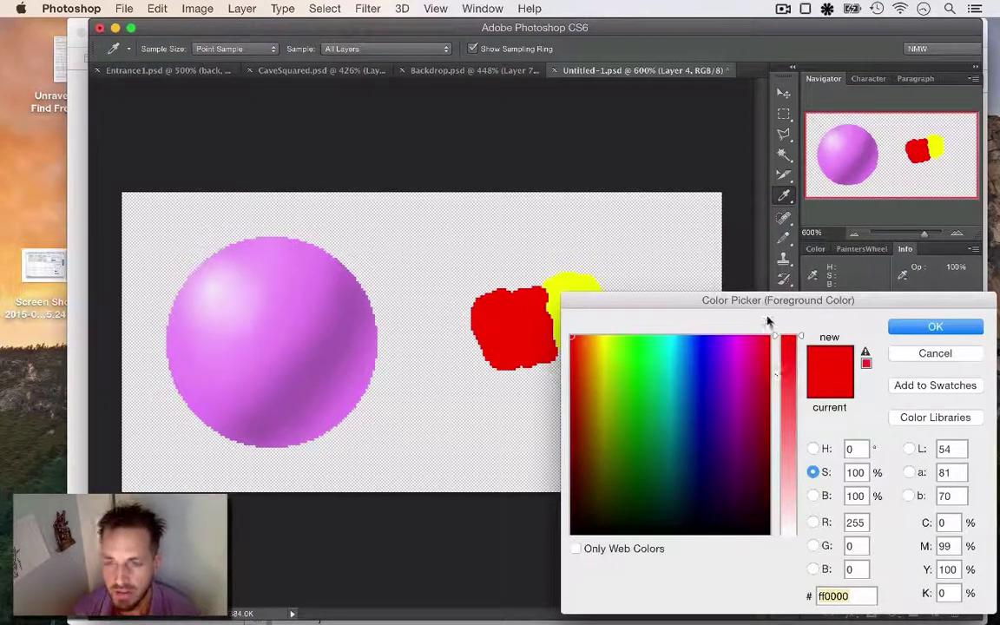
{"action": "left_click_drag", "start_coordinate": [764, 306], "coordinate": [793, 297]}
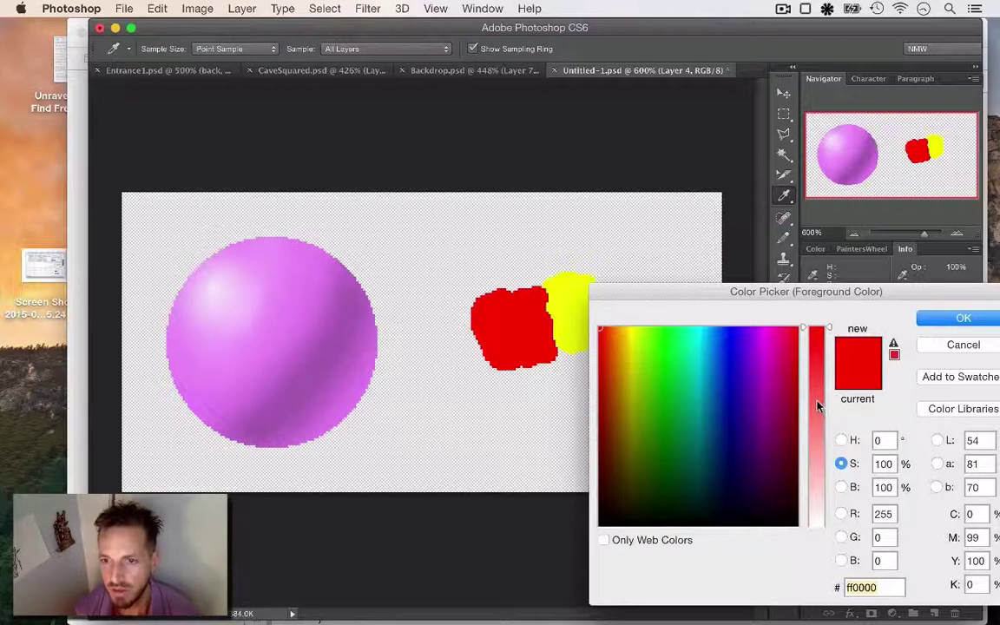
{"action": "mouse_move", "coordinate": [820, 406]}
{"action": "left_mouse_down"}
{"action": "mouse_move", "coordinate": [815, 440]}
{"action": "mouse_move", "coordinate": [816, 417]}
{"action": "left_mouse_up"}
{"action": "left_click", "coordinate": [959, 317]}
{"action": "key", "text": "g"}
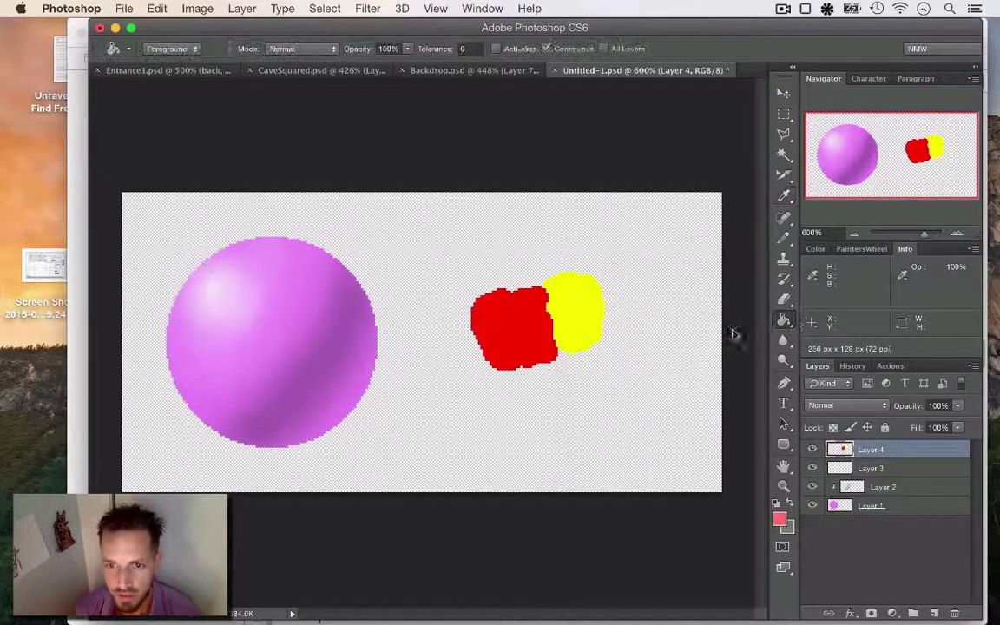
{"action": "left_click", "coordinate": [521, 335]}
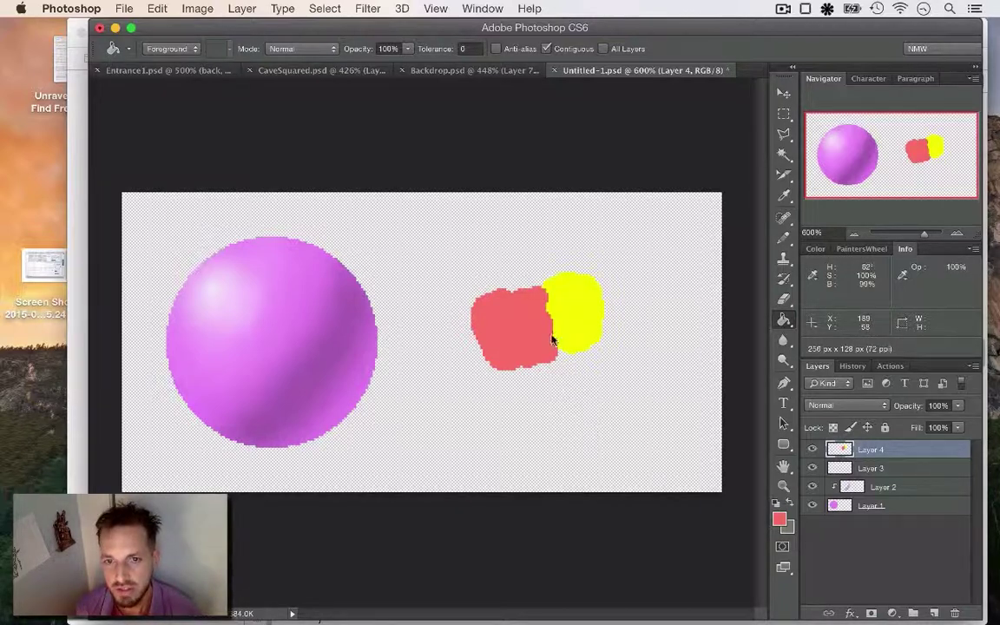
- Try purple and green foreground colours, then cancel to keep the desaturated red
{"action": "left_click", "coordinate": [777, 517]}
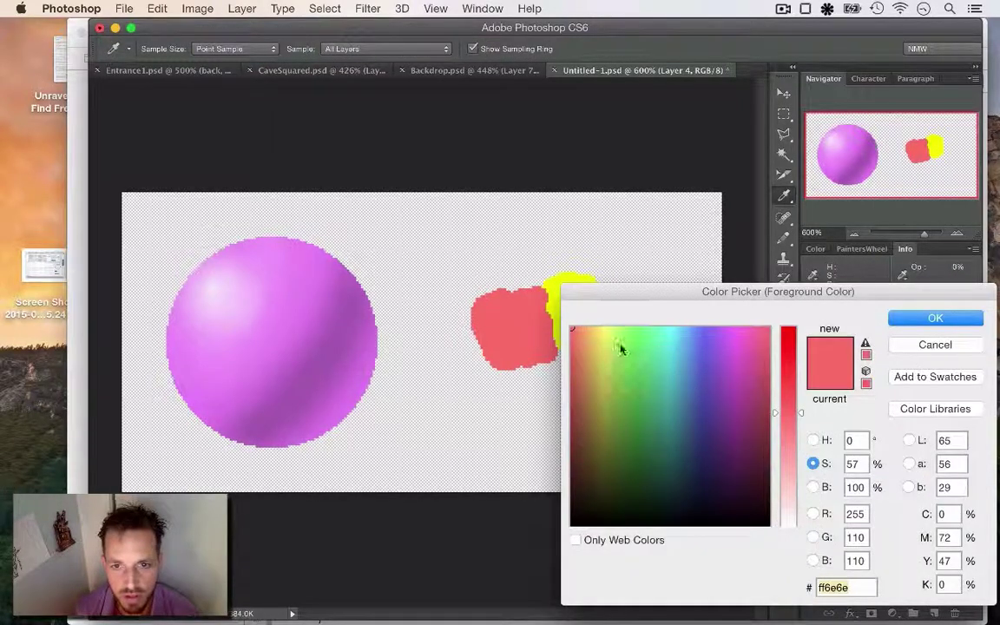
{"action": "mouse_move", "coordinate": [619, 348]}
{"action": "left_mouse_down"}
{"action": "mouse_move", "coordinate": [607, 341]}
{"action": "mouse_move", "coordinate": [736, 379]}
{"action": "mouse_move", "coordinate": [598, 368]}
{"action": "mouse_move", "coordinate": [725, 368]}
{"action": "mouse_move", "coordinate": [719, 347]}
{"action": "mouse_move", "coordinate": [635, 352]}
{"action": "left_mouse_up"}
{"action": "left_click_drag", "start_coordinate": [701, 293], "coordinate": [776, 278]}
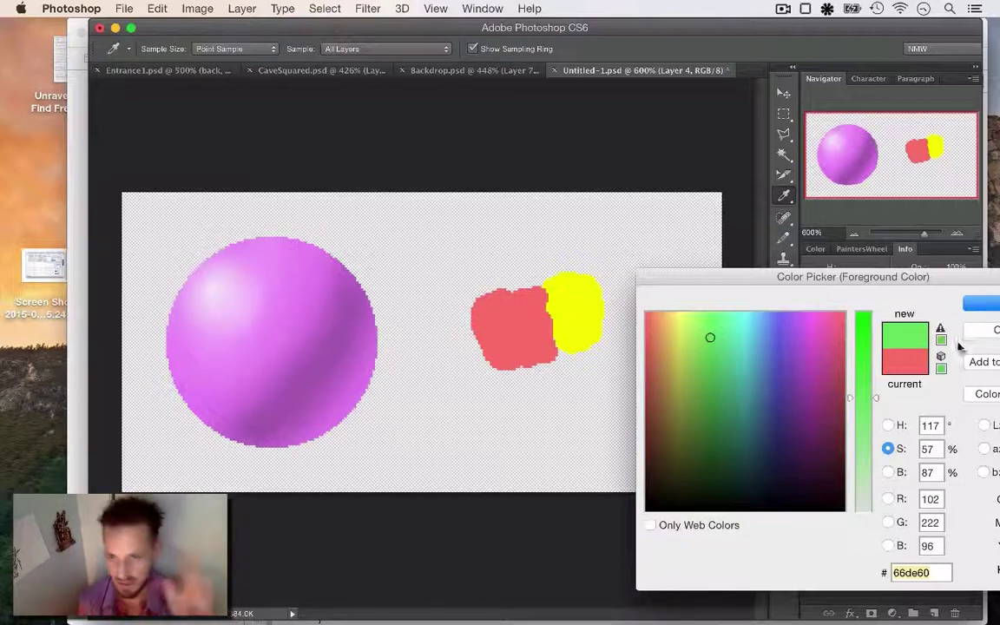
{"action": "left_click", "coordinate": [986, 331]}
{"action": "key", "text": "g"}
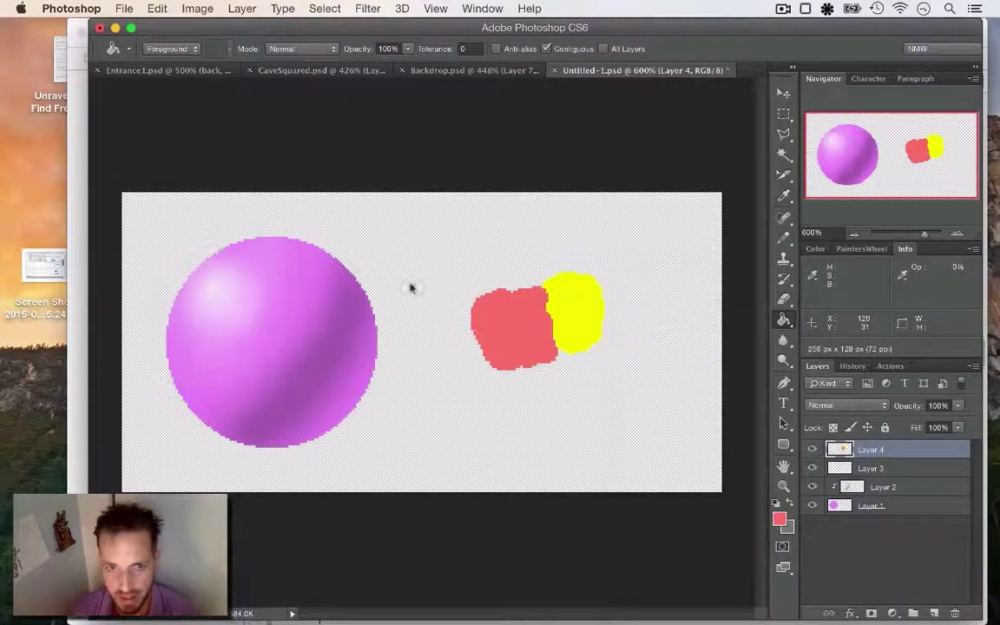
- Switch from Photoshop over to Safari
{"action": "key", "text": "super+Tab"}
{"action": "key", "text": "super+Tab"}
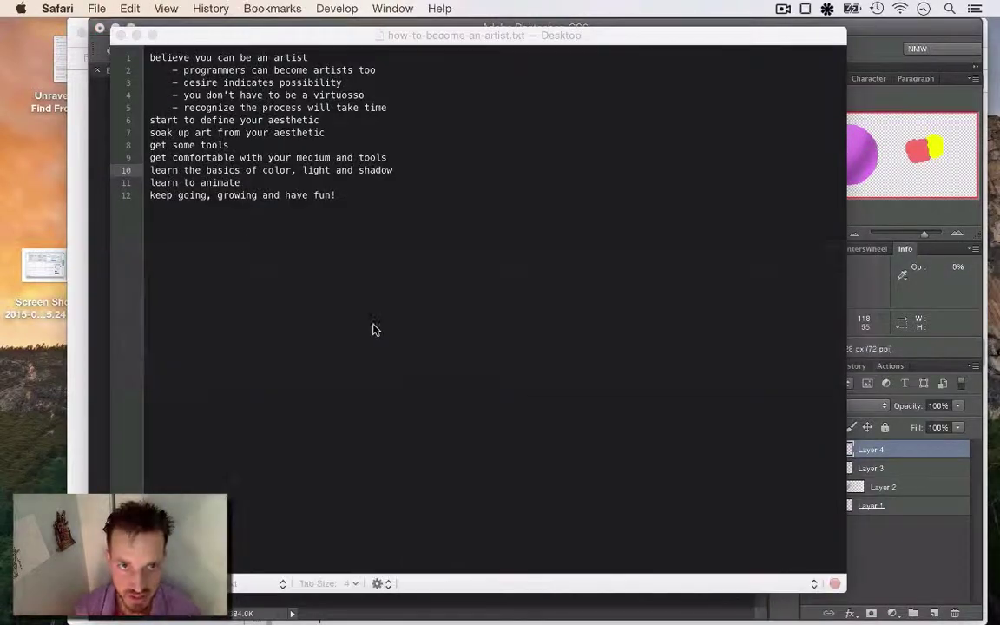
{"action": "key", "text": "super+Tab"}
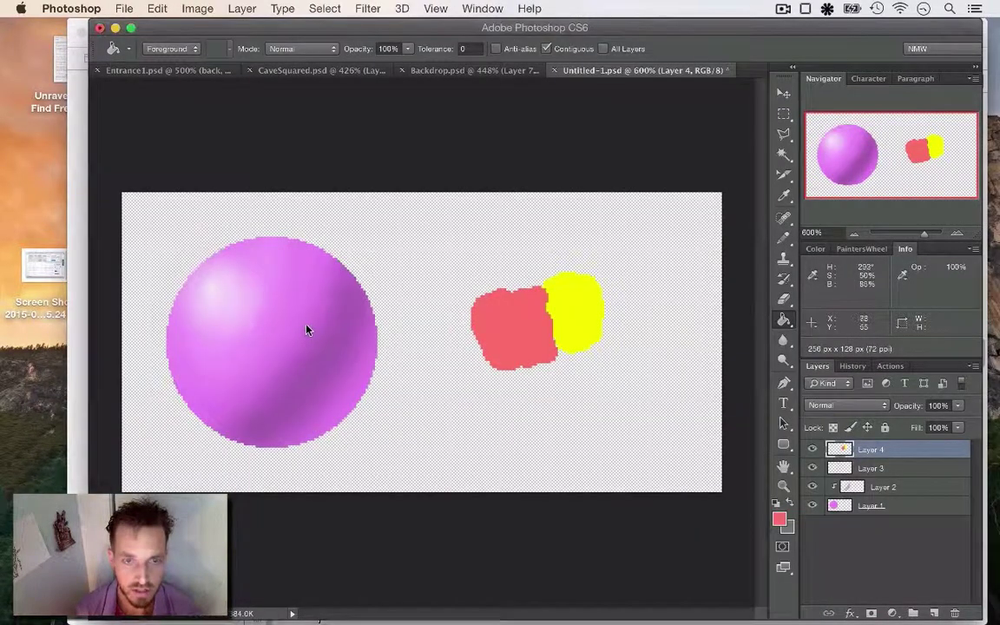
{"action": "key", "text": "super+Tab"}
- Load youtube.com/sycra in a new Safari window
{"action": "key", "text": "super+n"}
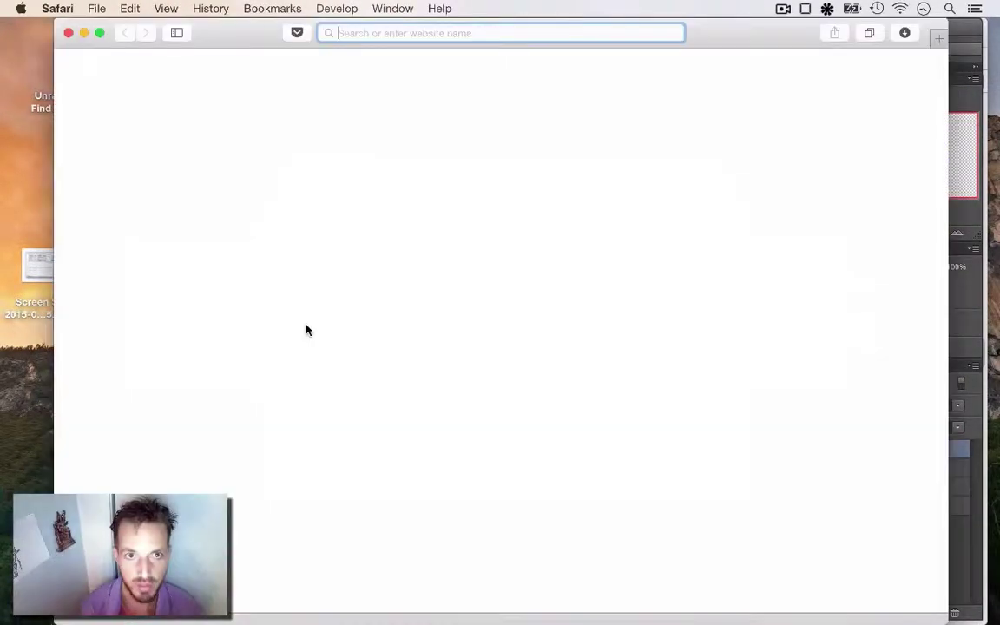
{"action": "type", "text": "youtube.com/"}
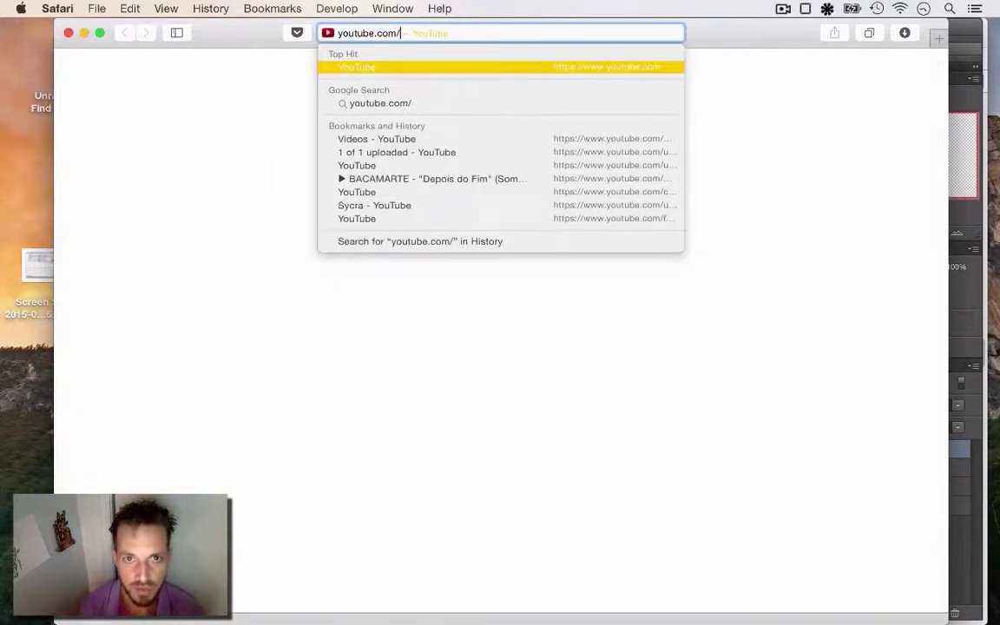
{"action": "type", "text": "sycra"}
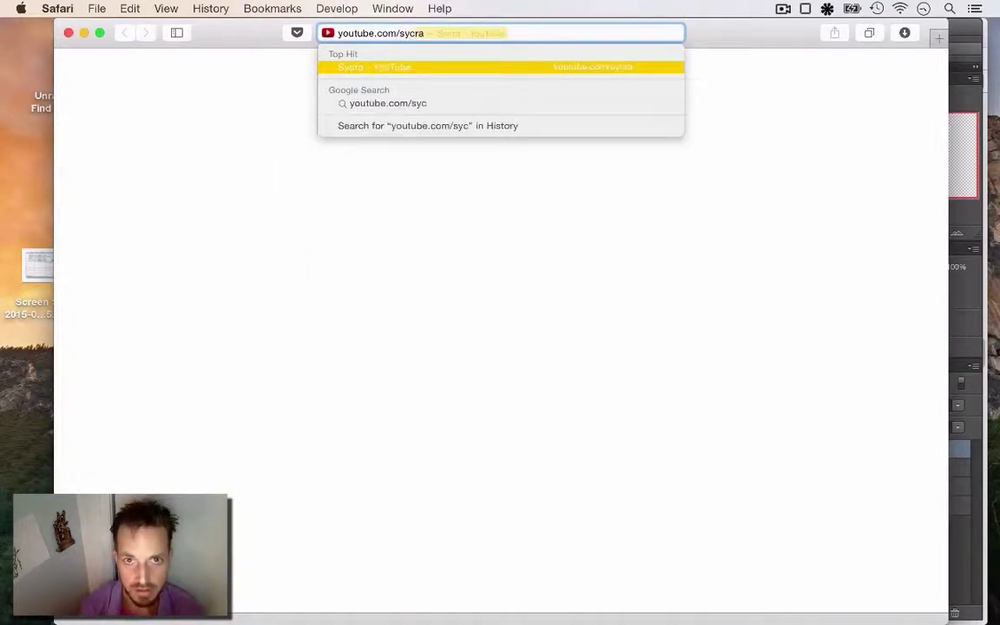
{"action": "key", "text": "Return"}
- Open the 'How to Choose Colours that Work!' video, then start a rectangular selection in Photoshop
{"action": "scroll", "coordinate": [944, 191], "scroll_direction": "down", "scroll_amount": 10}
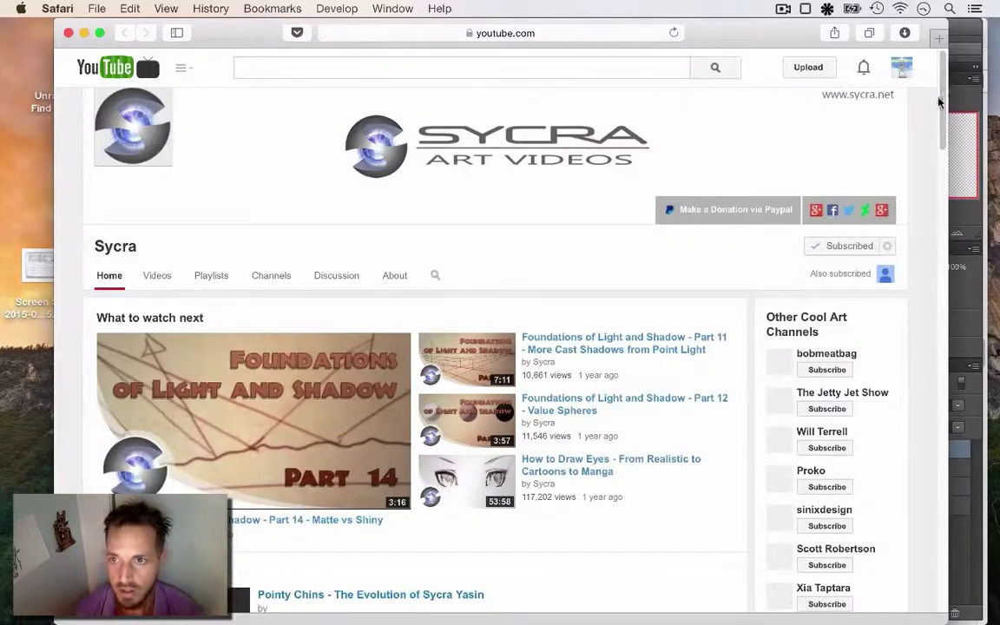
{"action": "scroll", "coordinate": [944, 190], "scroll_direction": "down", "scroll_amount": 5}
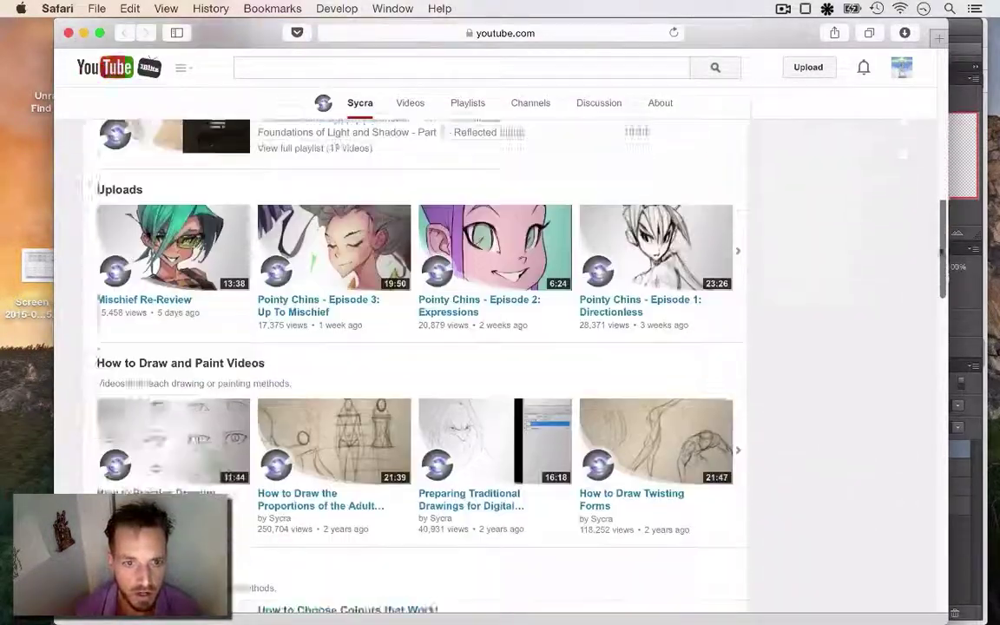
{"action": "scroll", "coordinate": [942, 174], "scroll_direction": "up", "scroll_amount": 7}
{"action": "scroll", "coordinate": [938, 219], "scroll_direction": "down", "scroll_amount": 4}
{"action": "scroll", "coordinate": [937, 200], "scroll_direction": "up", "scroll_amount": 4}
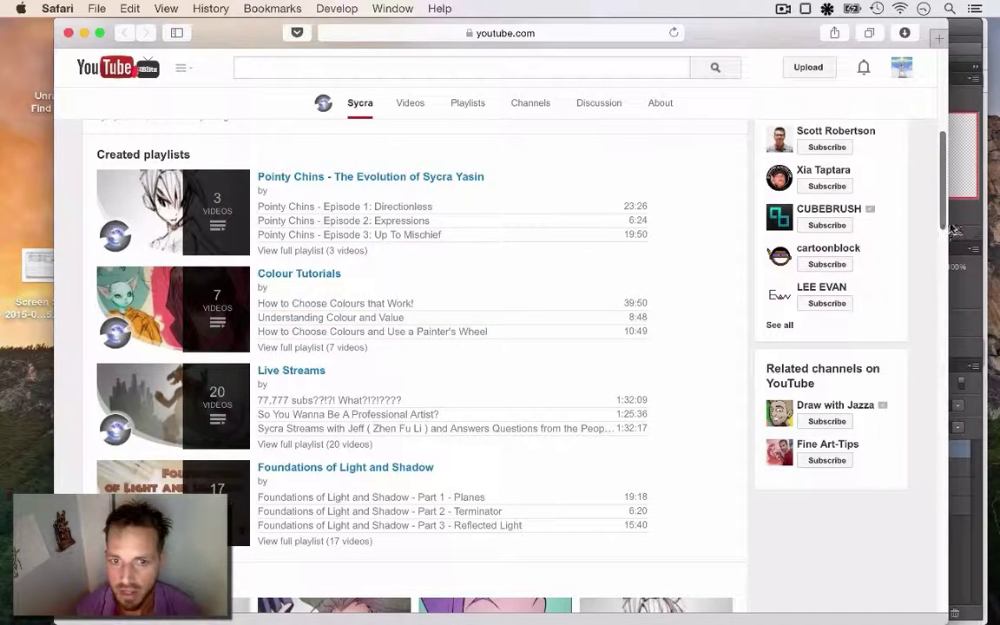
{"action": "left_click", "coordinate": [351, 307]}
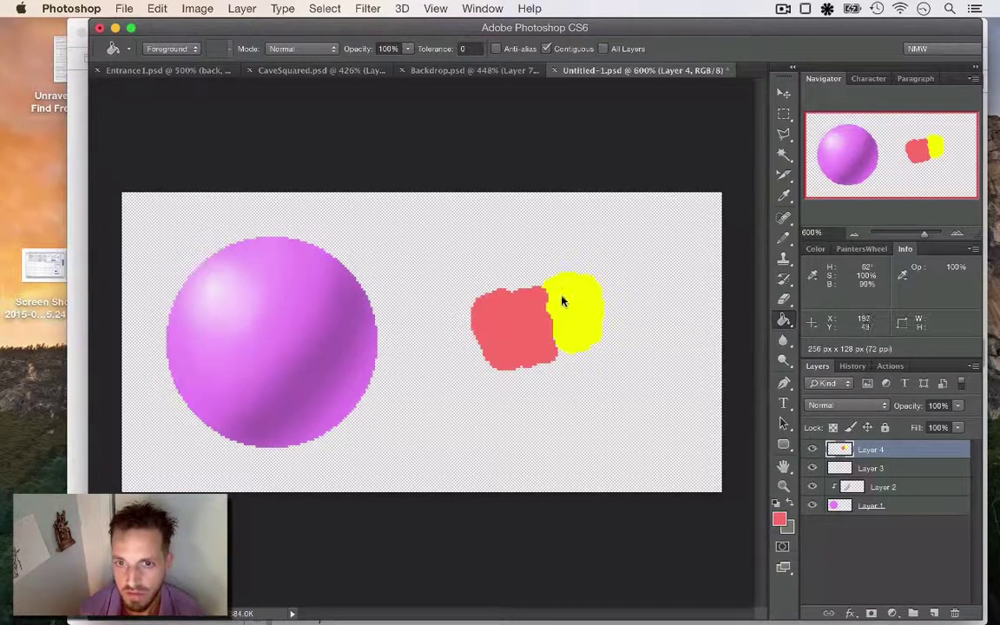
{"action": "key", "text": "m"}
{"action": "left_click", "coordinate": [510, 245]}
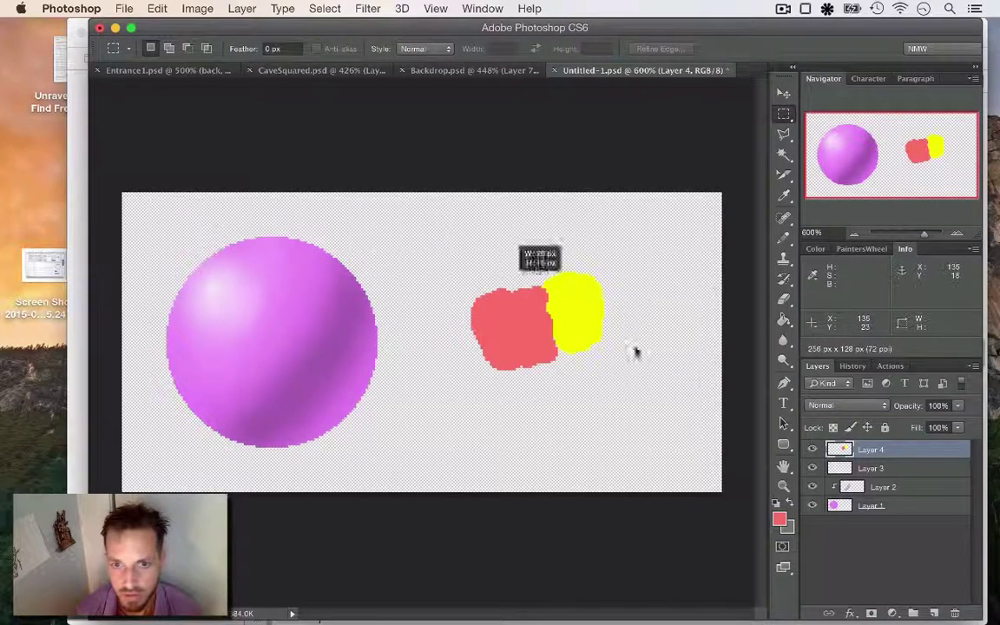